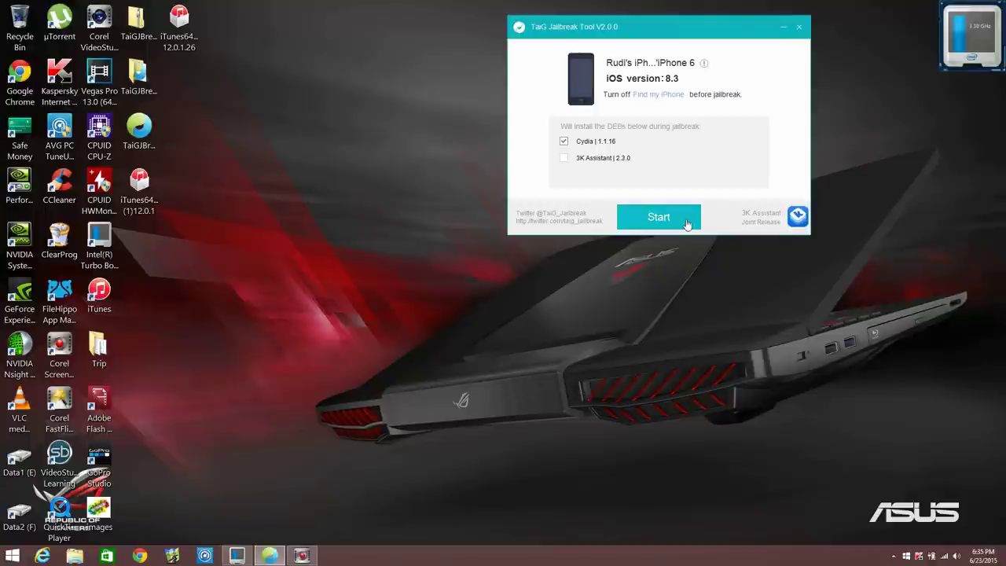
Step: Start the TaiG jailbreak with Cydia on the connected iPhone 6 running iOS 8.3
click(687, 224)
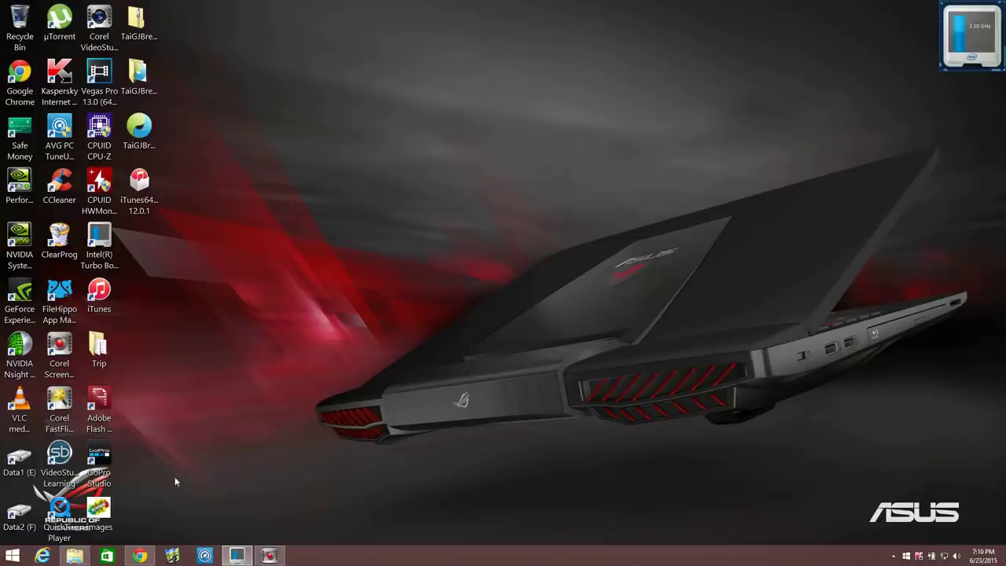
Step: Restore the TuneChef downgrade page and highlight iTunes 12.0.1.26 and the Control Panel uninstall instruction
click(140, 556)
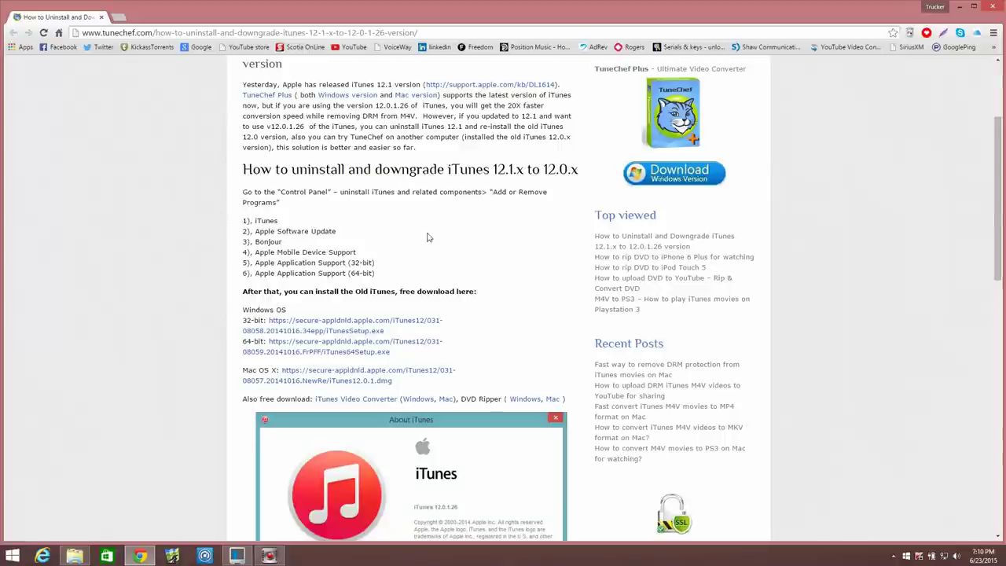
drag(375, 105, 402, 107)
click(399, 205)
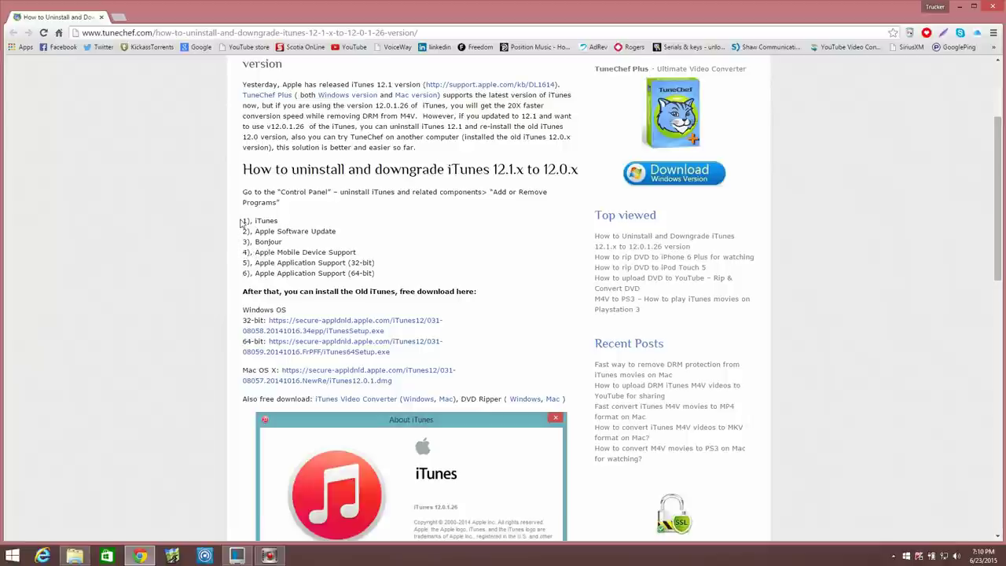
drag(243, 193, 379, 196)
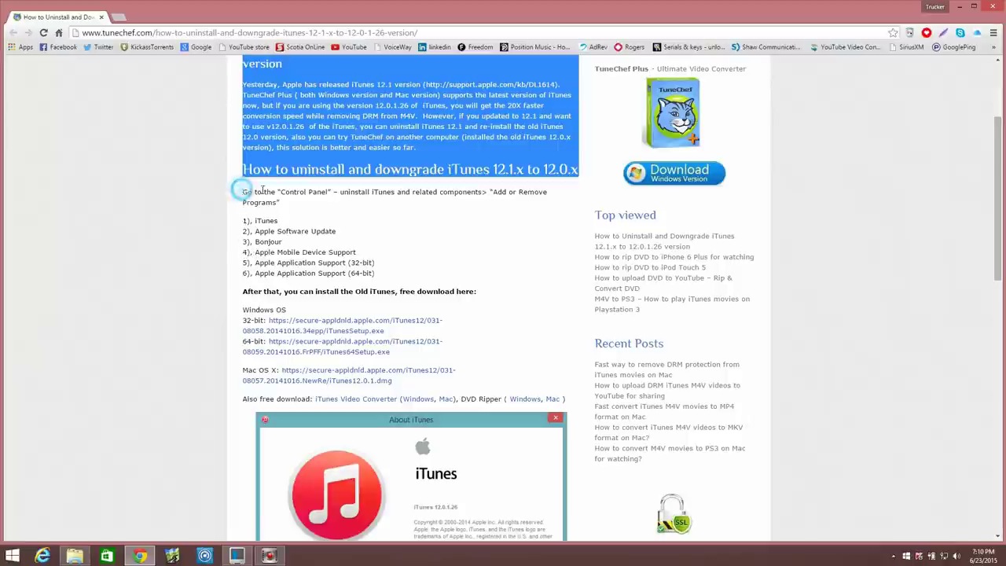
click(377, 197)
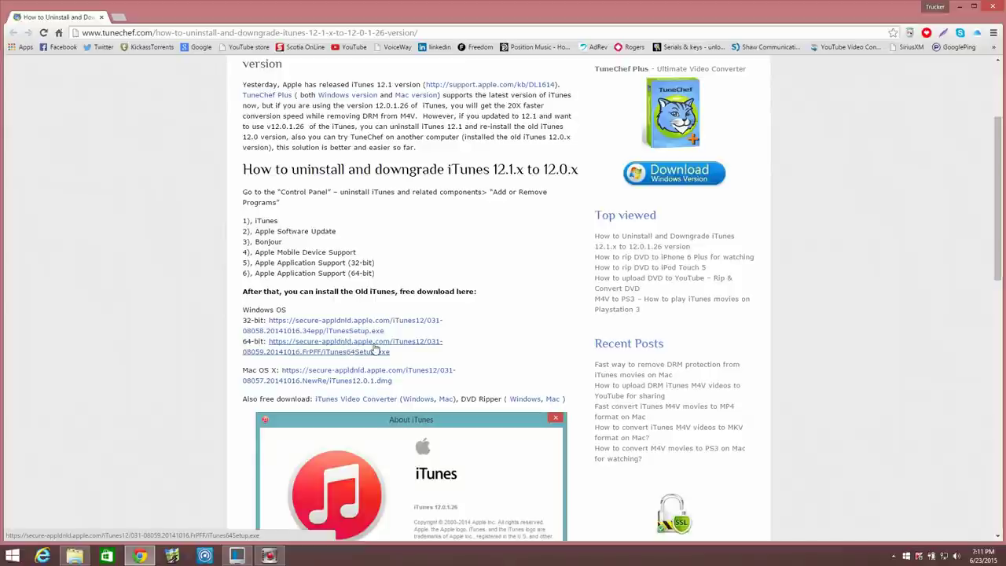
scroll(393, 346, down, 2)
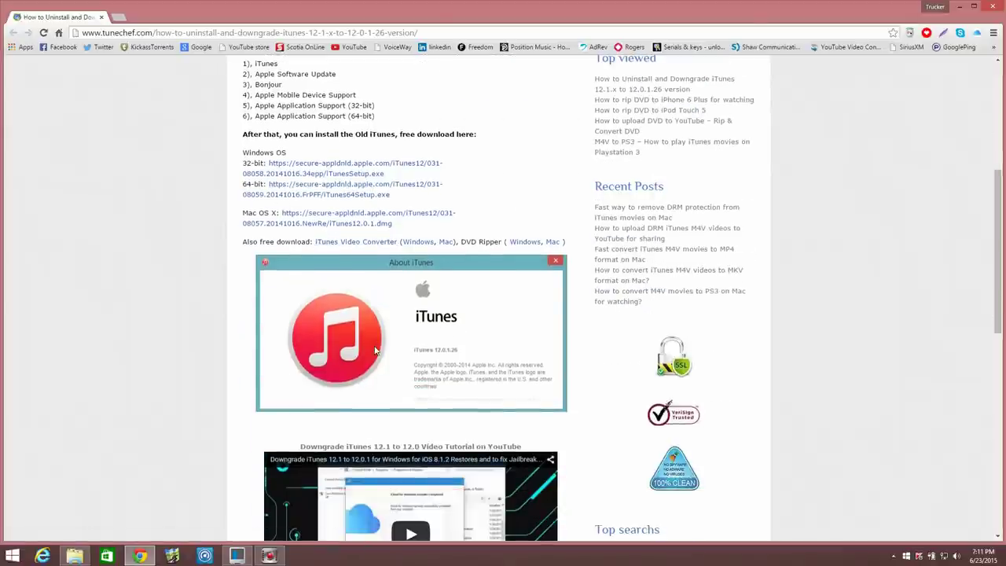
scroll(246, 302, up, 1)
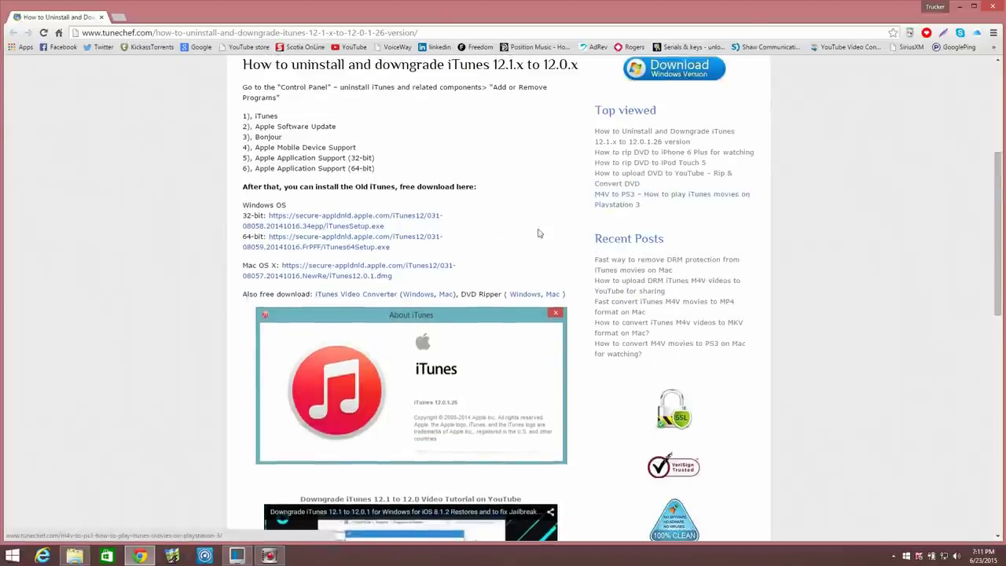